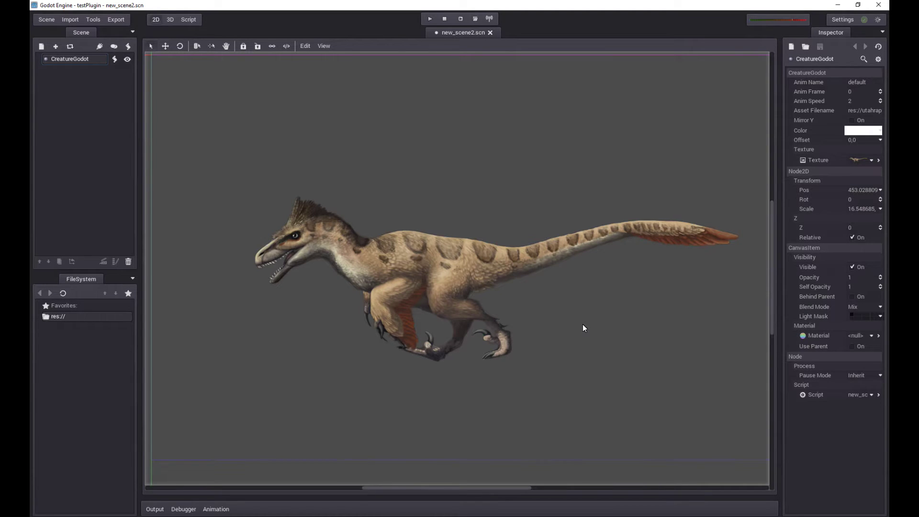
Add an AnimationPlayer node as a child of the CreatureGodot node
click(96, 60)
click(41, 47)
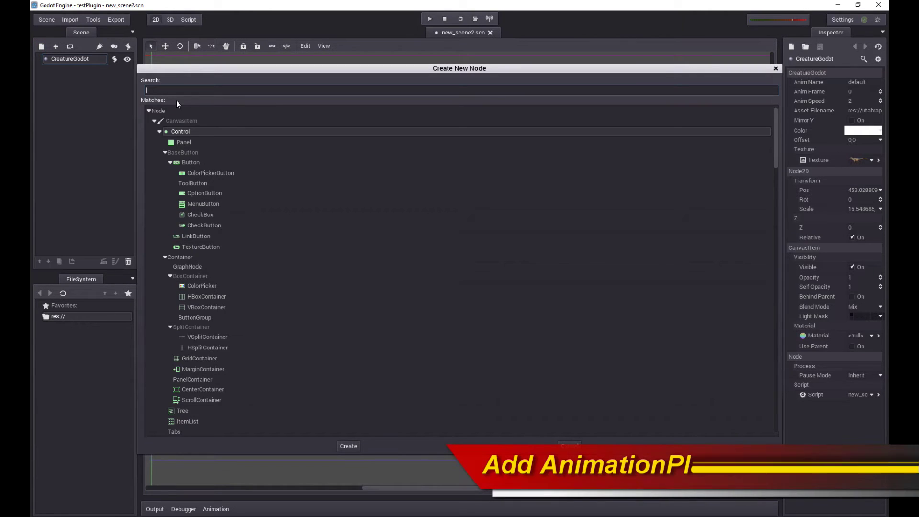
text(anim)
click(194, 119)
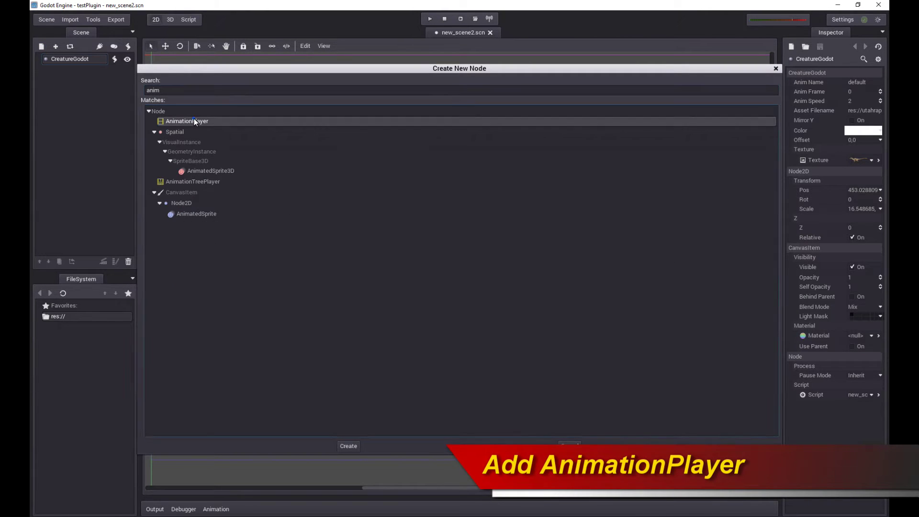
click(354, 447)
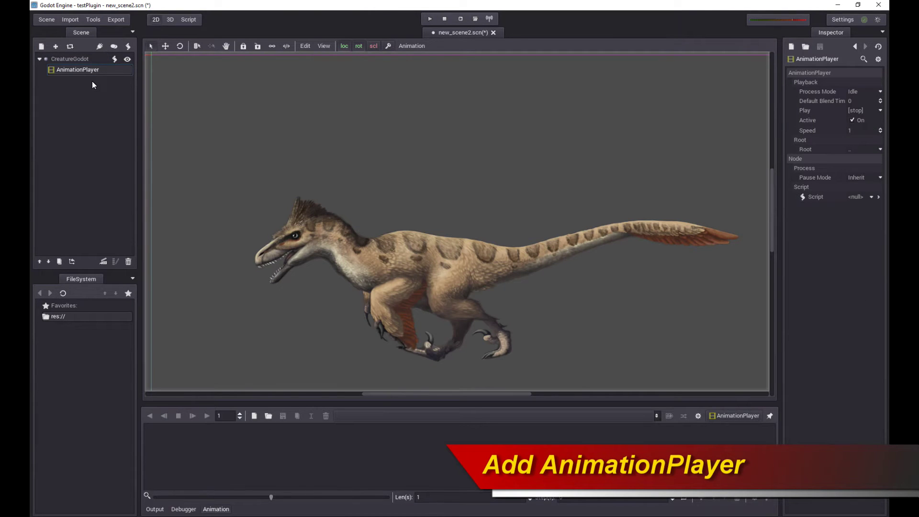
Try default1, default2 and default0 as CreatureGodot's Anim Name, and restore it to default
click(69, 58)
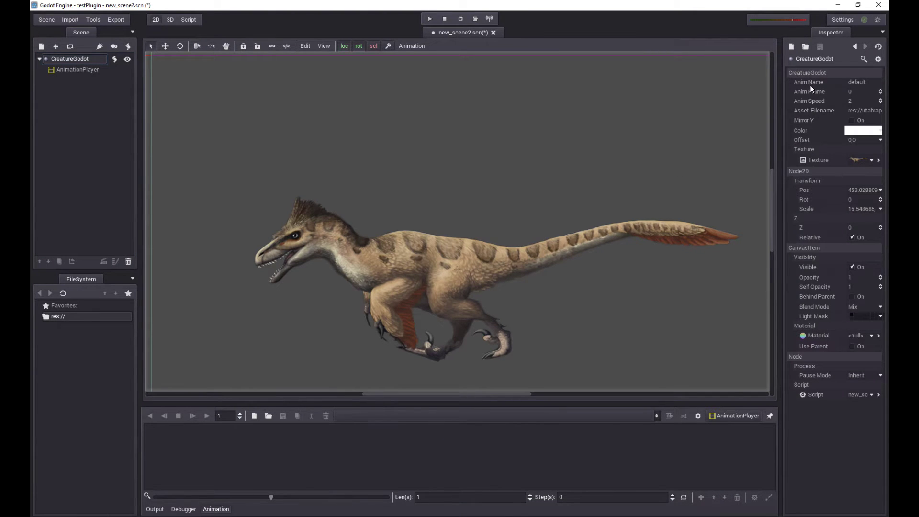
click(864, 83)
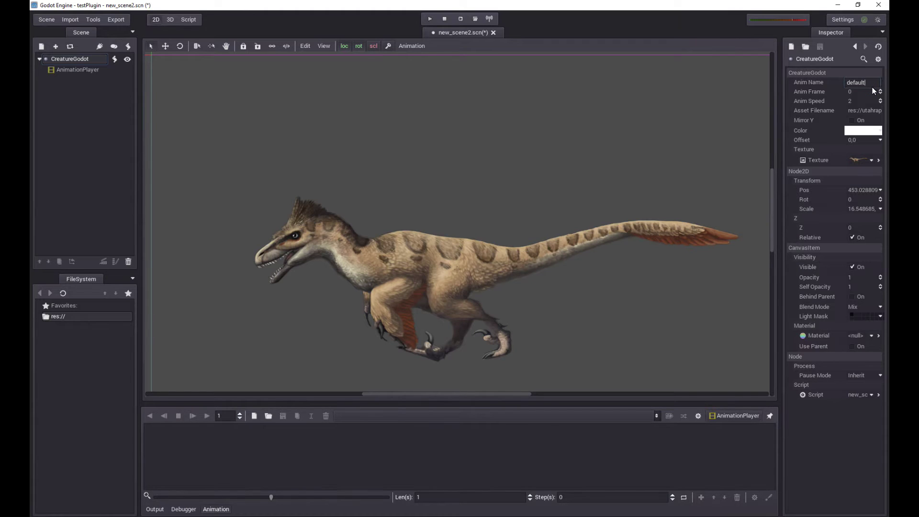
text(1)
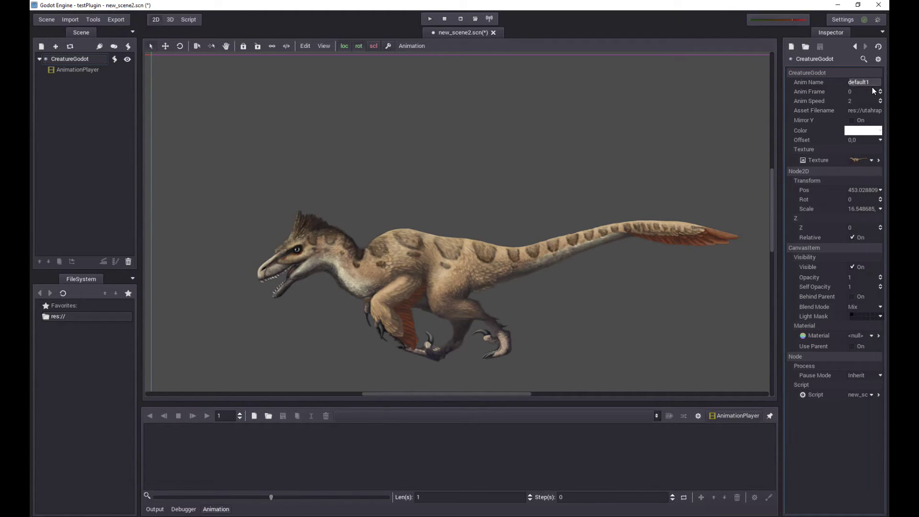
click(871, 88)
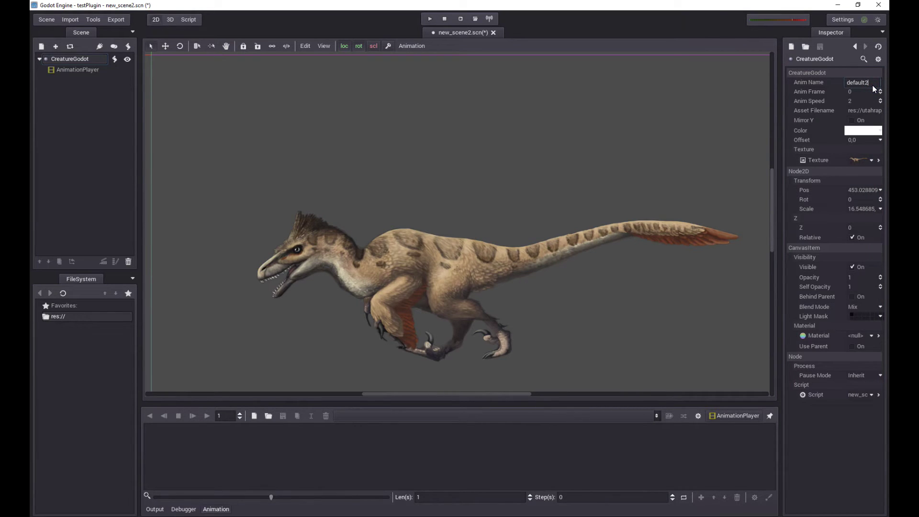
key(Return)
click(873, 83)
text(0)
key(Return)
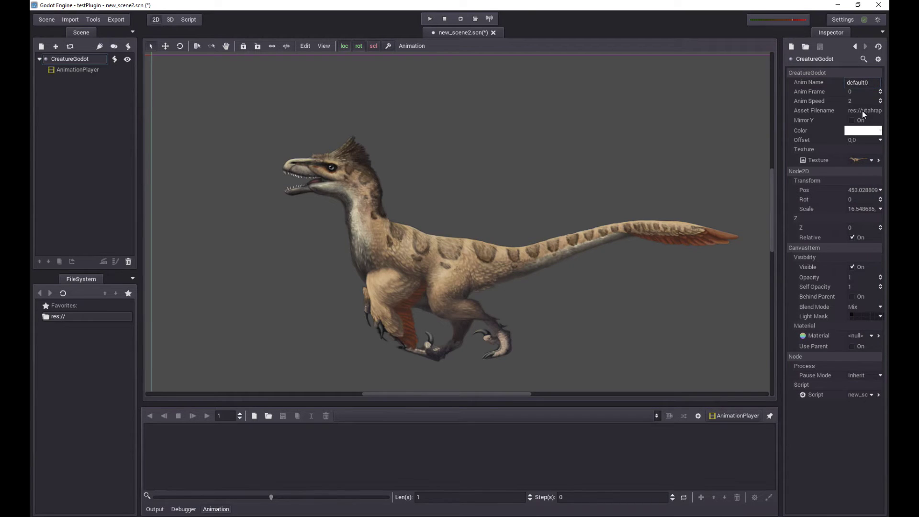
key(BackSpace)
key(Return)
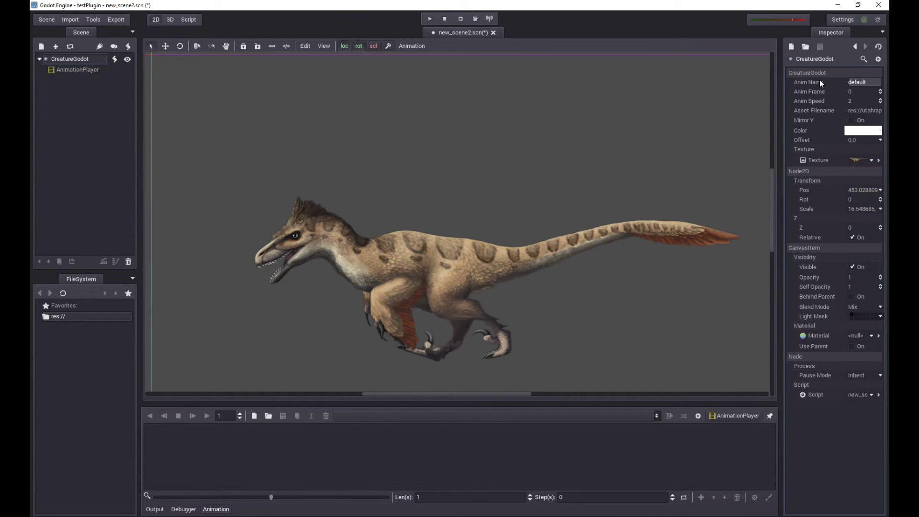
Step through CreatureGodot's default animation by setting Anim Frame to 10, 100 and 280
click(861, 92)
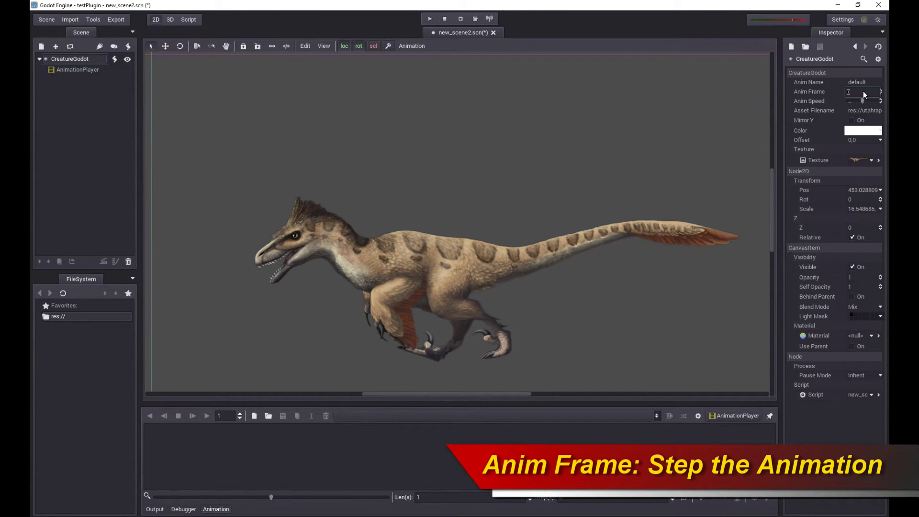
key(Return)
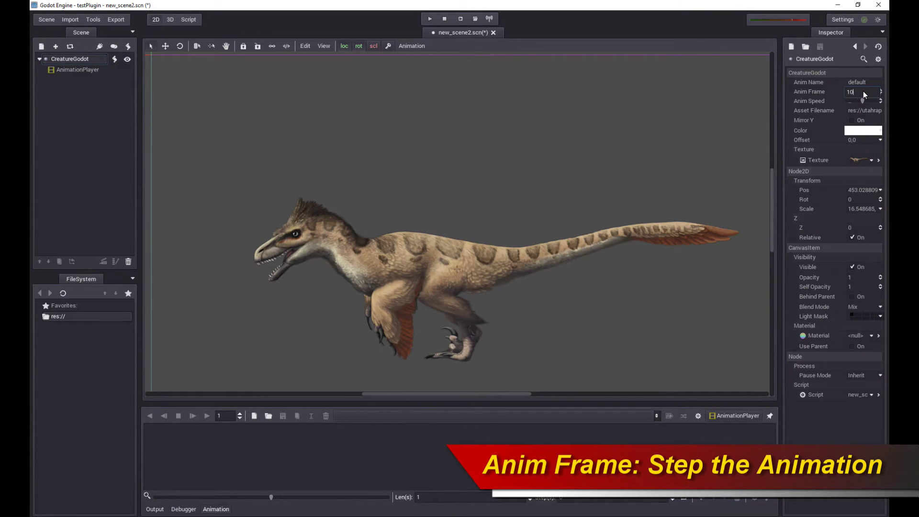
text(0)
key(Return)
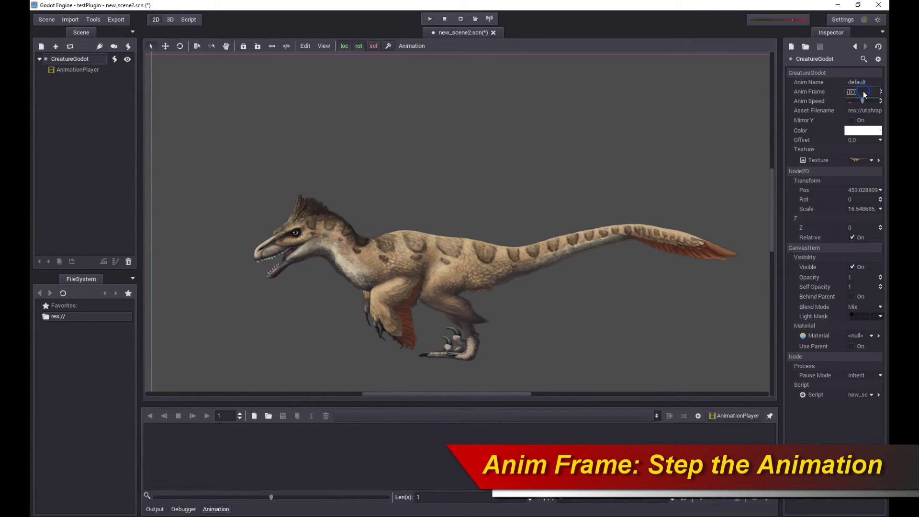
text(280)
key(Return)
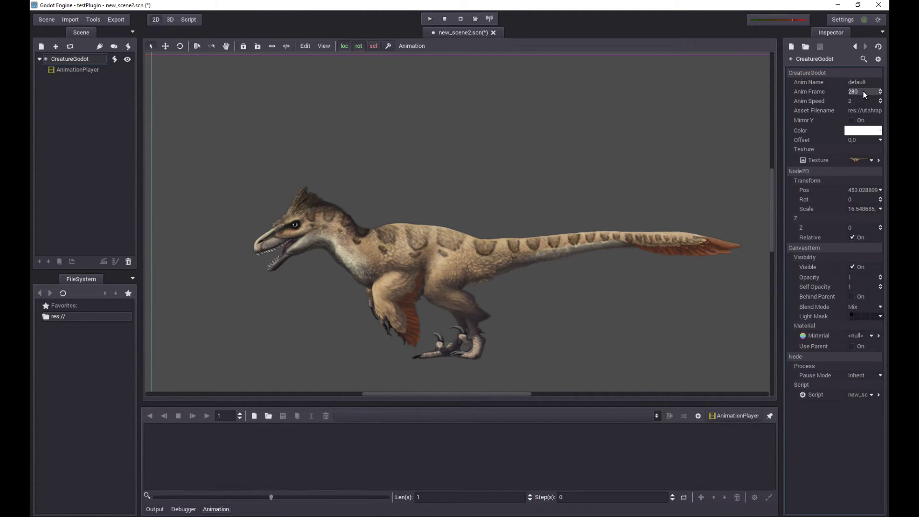
click(863, 92)
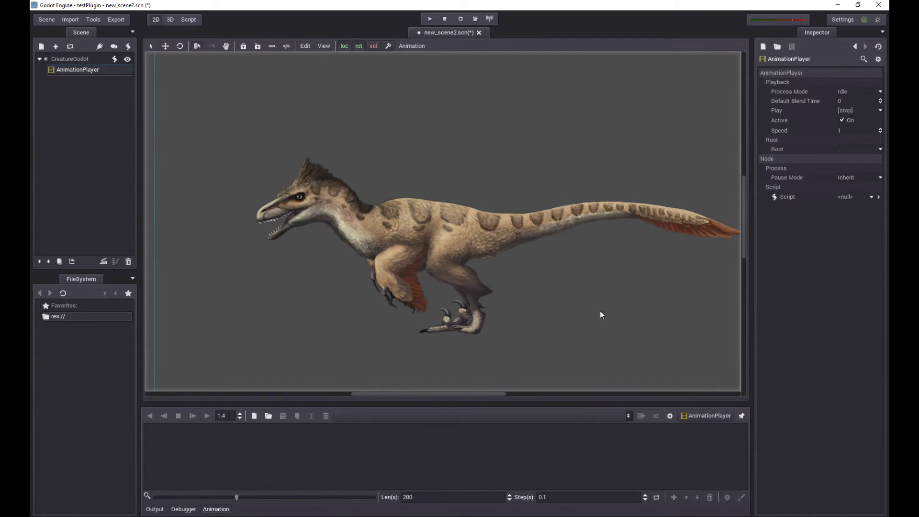
Reset CreatureGodot's Anim Frame to 0
click(89, 59)
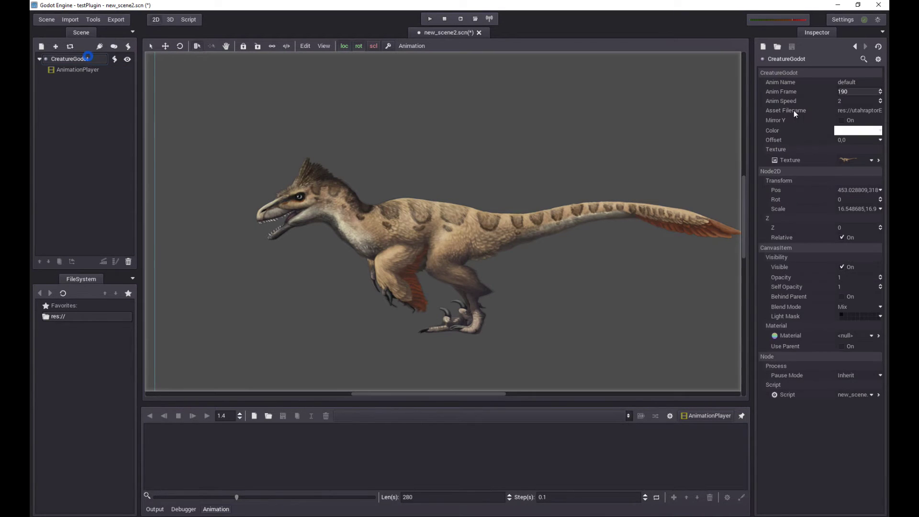
click(846, 91)
text(0)
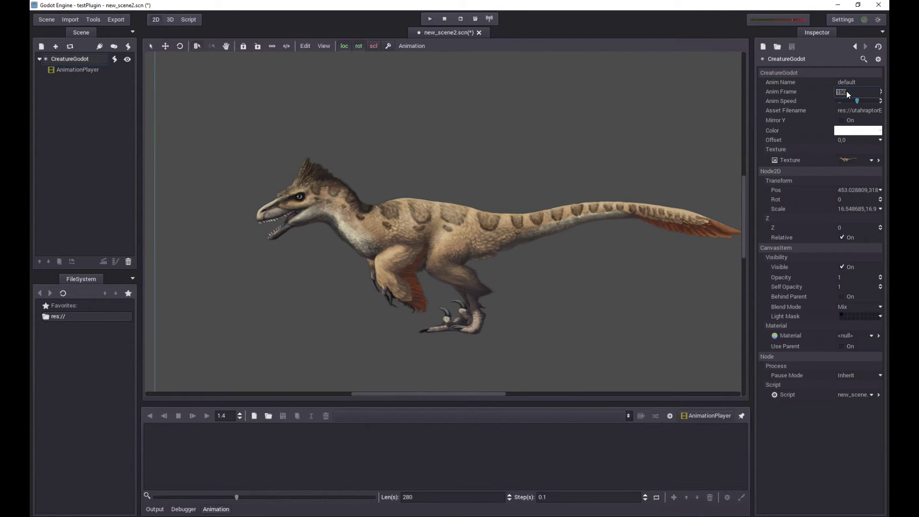
key(Return)
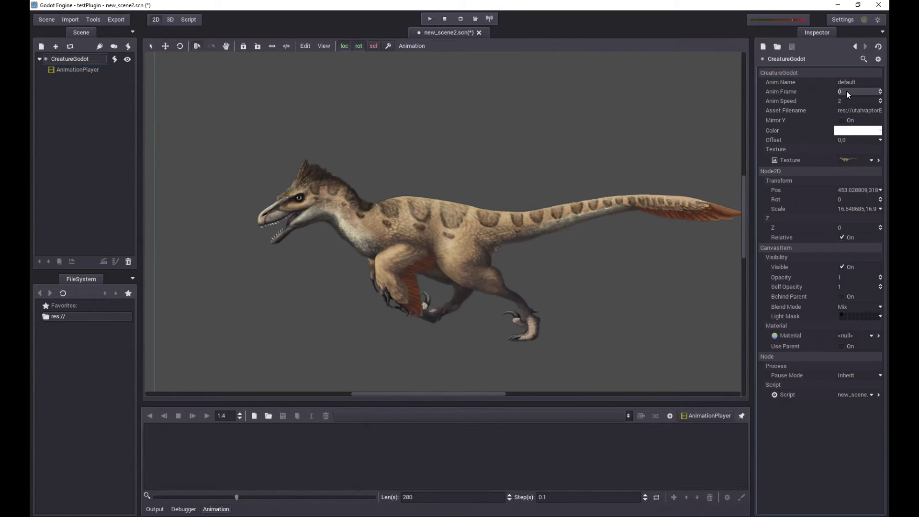
Create an animation named New Anim in the AnimationPlayer and set its length to 100 seconds
click(81, 71)
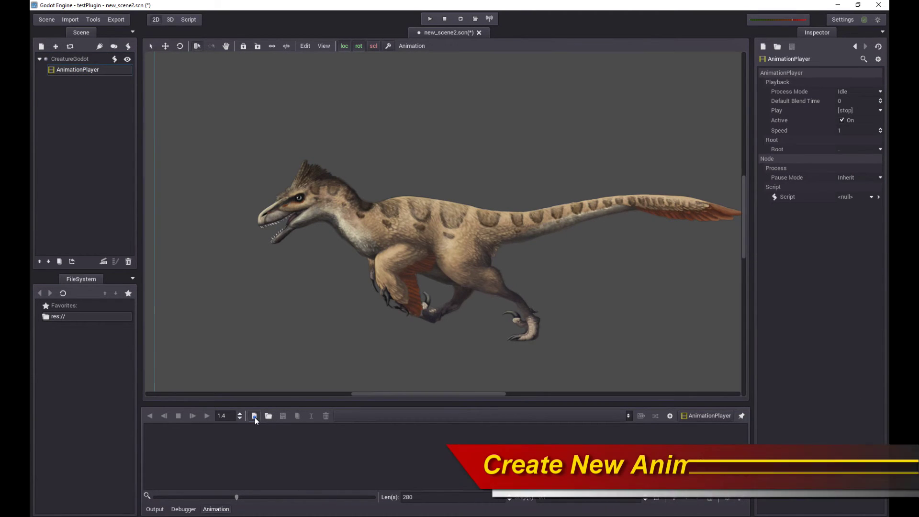
click(254, 415)
key(Return)
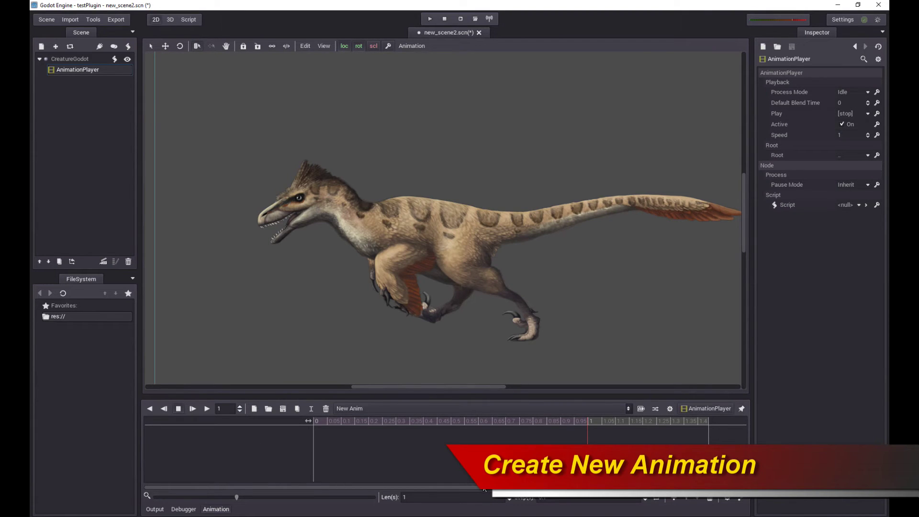
click(457, 498)
text(00)
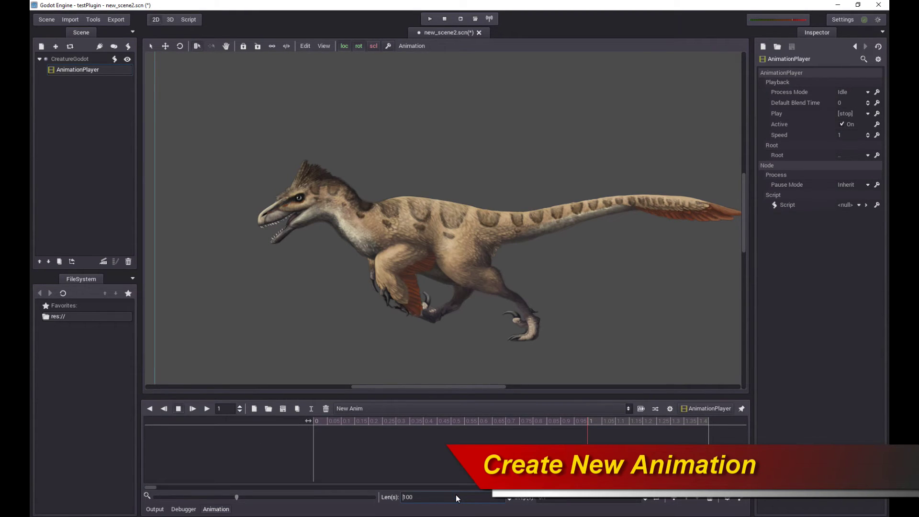
drag(236, 498, 311, 497)
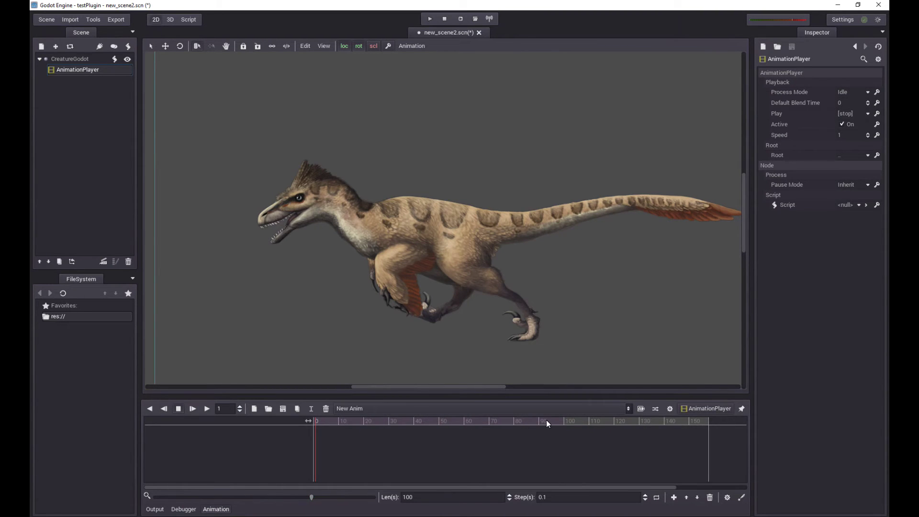
Create a track for CreatureGodot's Anim Frame property with a key of value 0 near the timeline's start
click(80, 59)
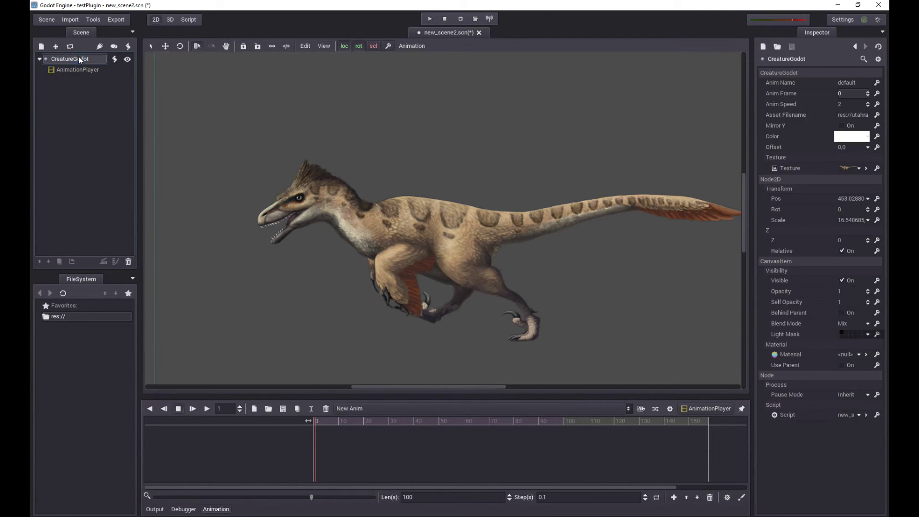
click(877, 95)
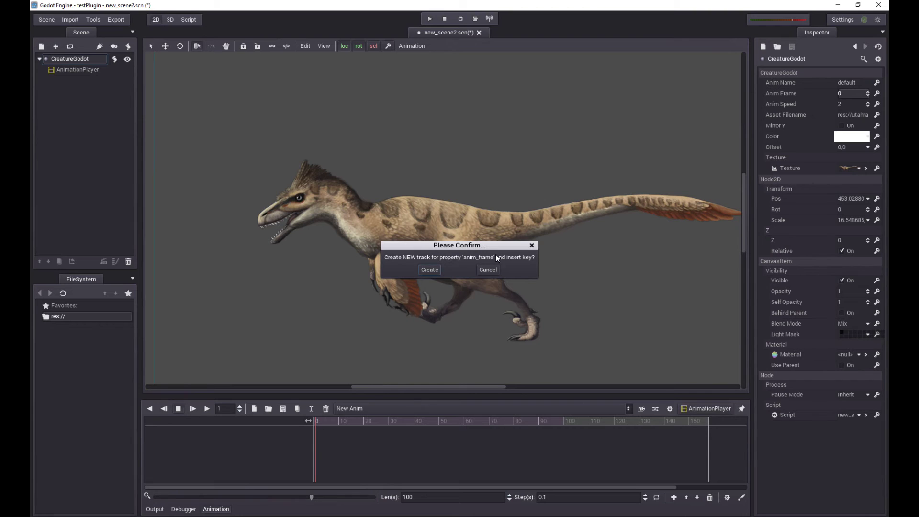
click(430, 270)
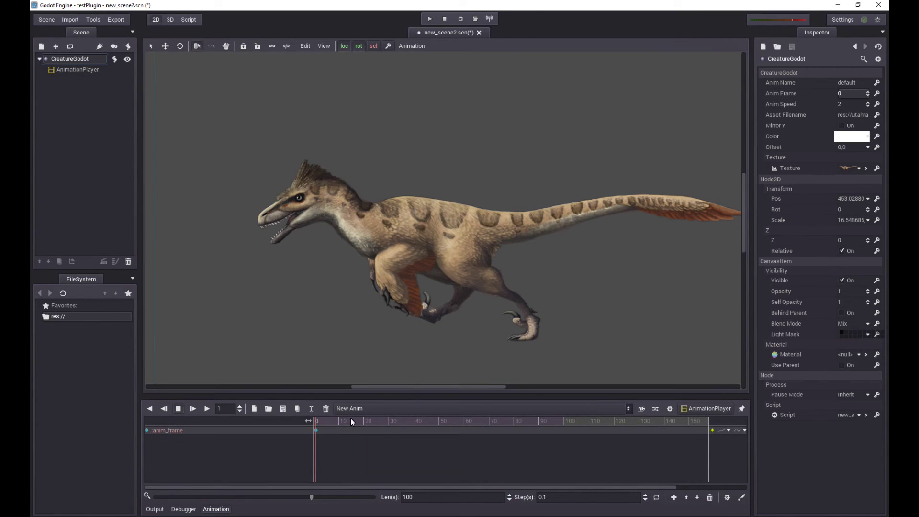
Insert a second Anim Frame key with value 100 at about 94.9 seconds on the timeline
drag(351, 421, 552, 421)
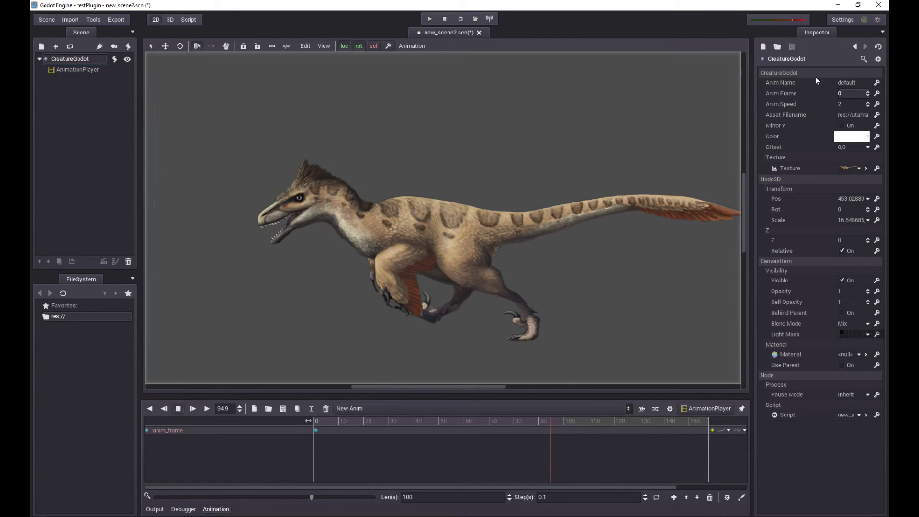
click(846, 94)
text(100)
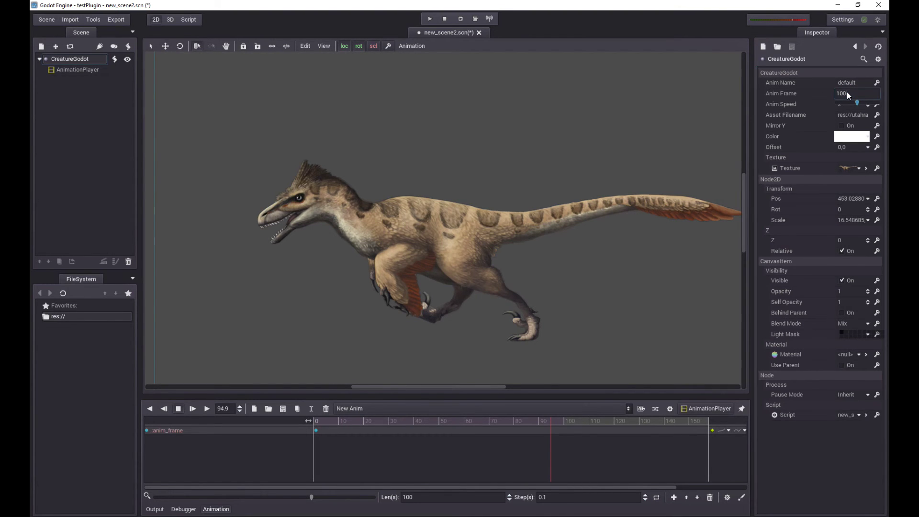
key(Return)
click(877, 94)
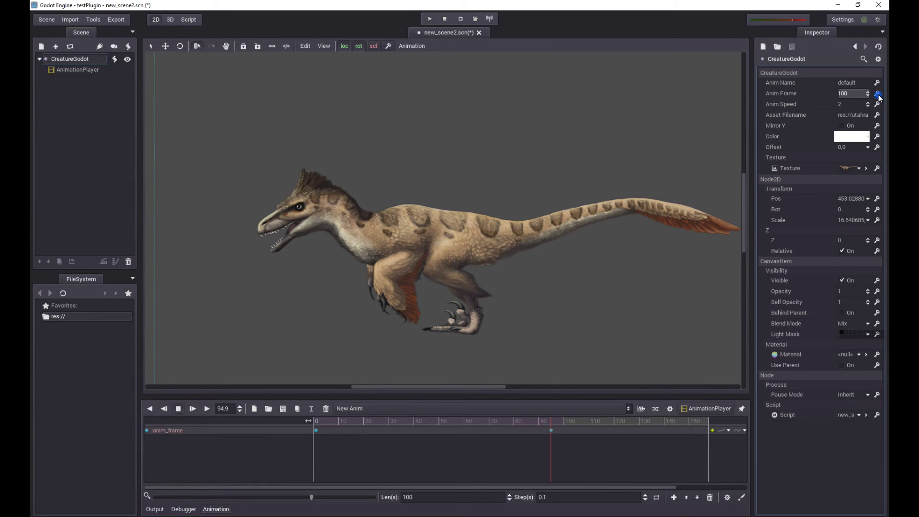
Preview New Anim by playing it from the start and scrubbing through the timeline
drag(551, 423, 248, 420)
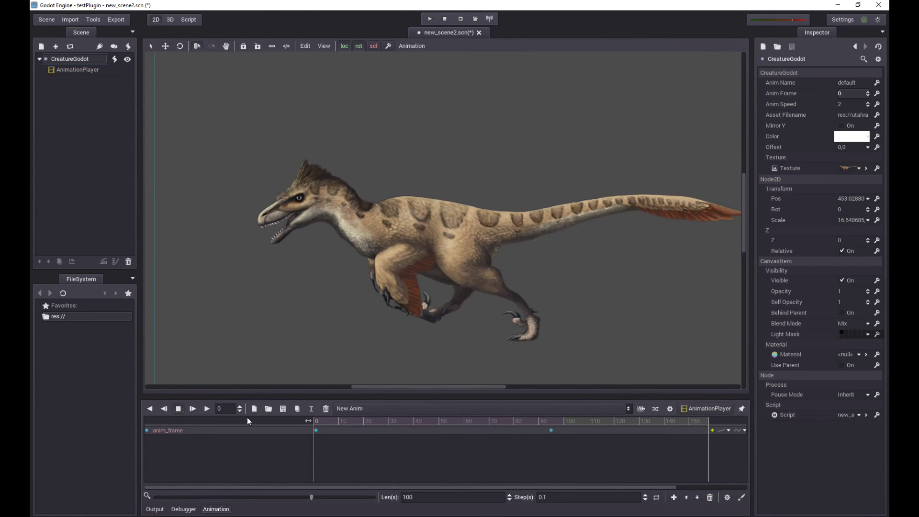
click(205, 410)
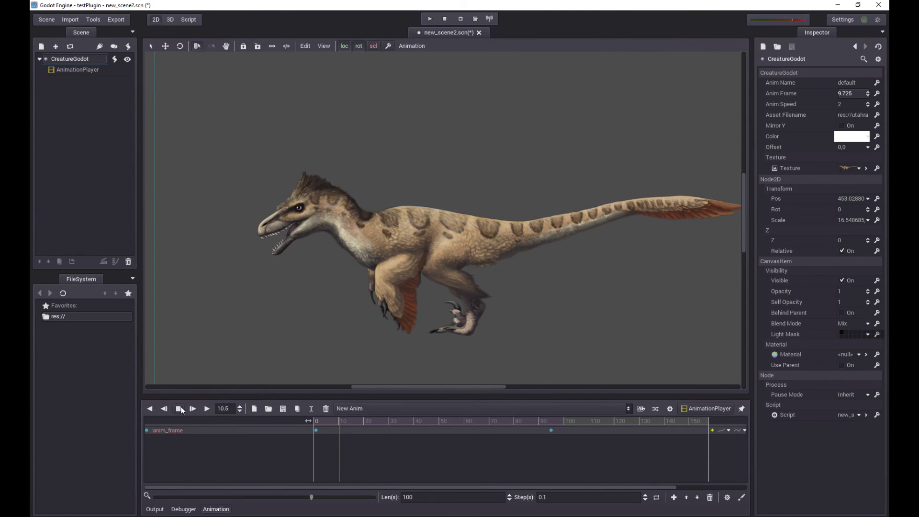
mouse_move(349, 421)
mouse_down()
mouse_move(320, 423)
mouse_move(545, 430)
mouse_move(336, 432)
mouse_up()
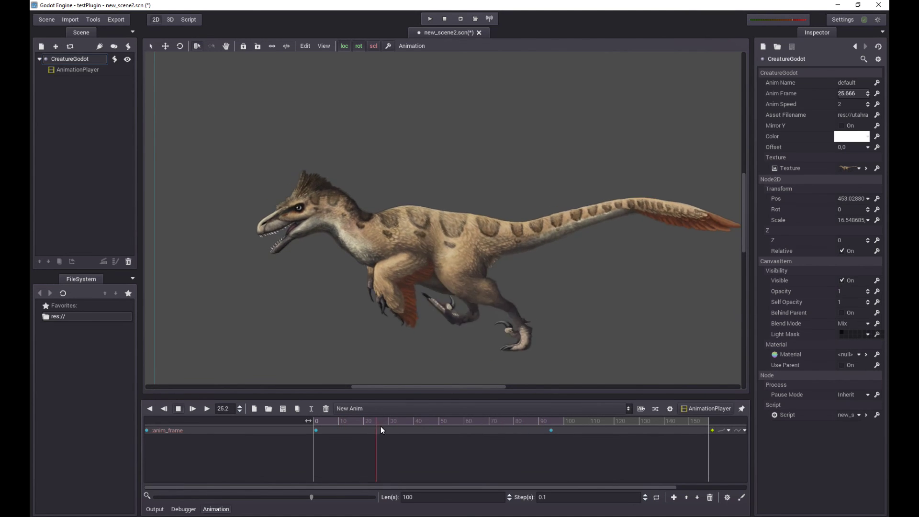
drag(381, 426, 468, 421)
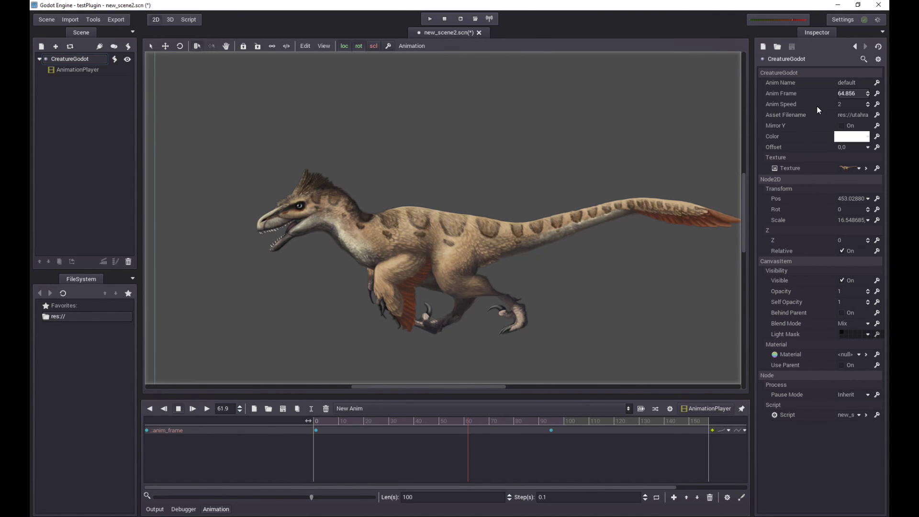
drag(461, 423, 487, 422)
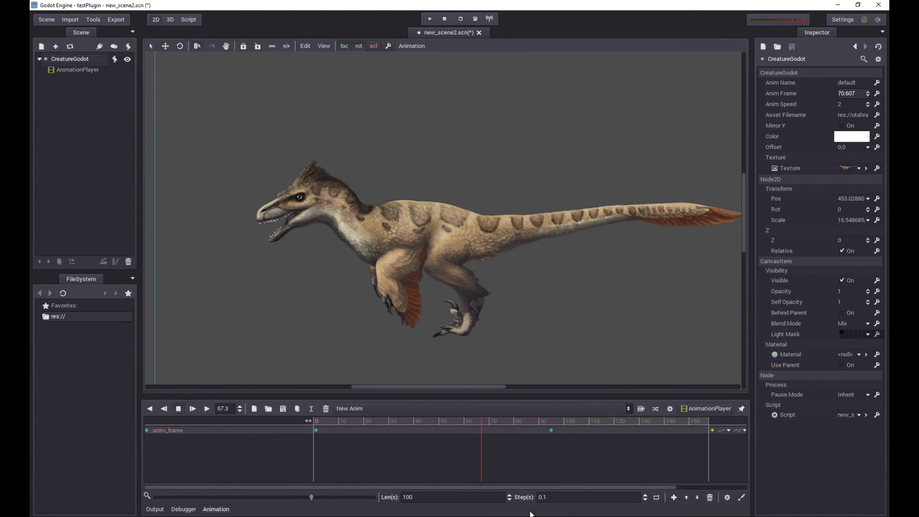